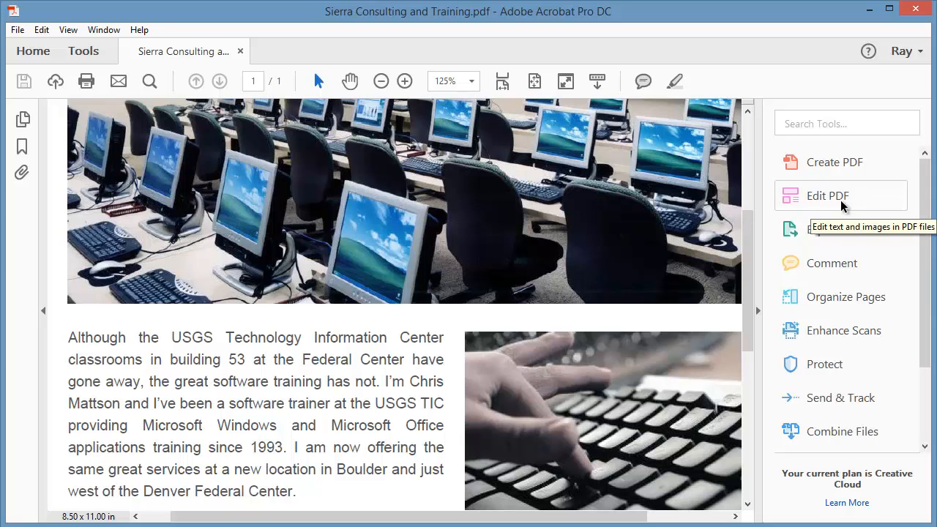
Step: Open the Edit PDF tools for the training flyer and look through the additional editing options
{"action": "left_click", "coordinate": [837, 198]}
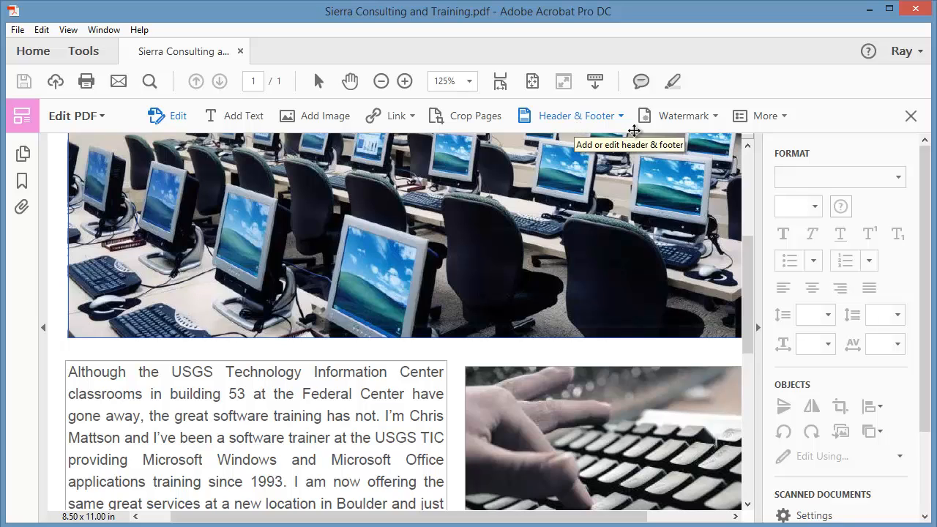
{"action": "left_click", "coordinate": [785, 119]}
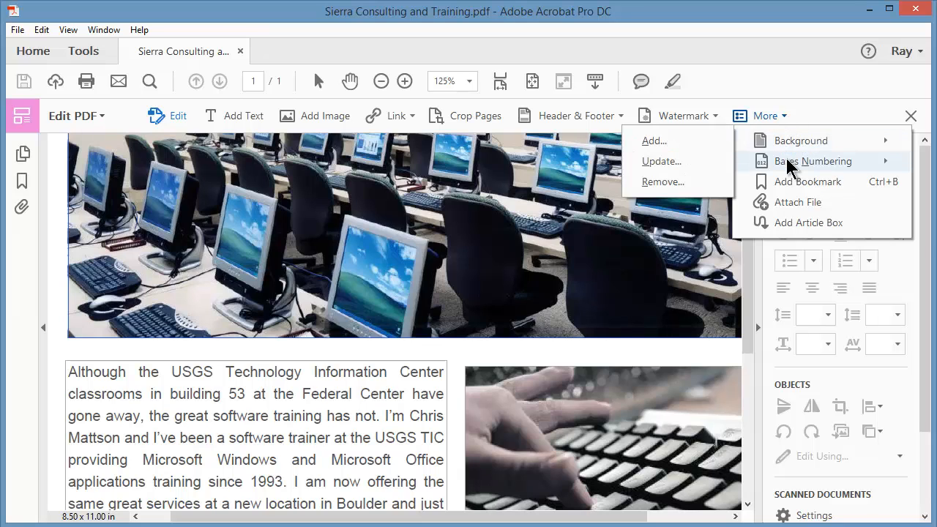
{"action": "mouse_move", "coordinate": [789, 162]}
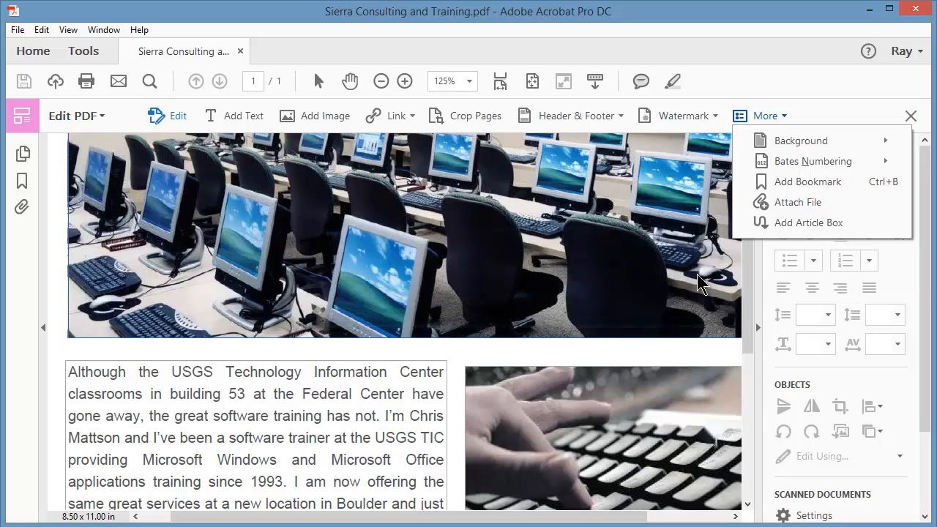
{"action": "left_click", "coordinate": [701, 345]}
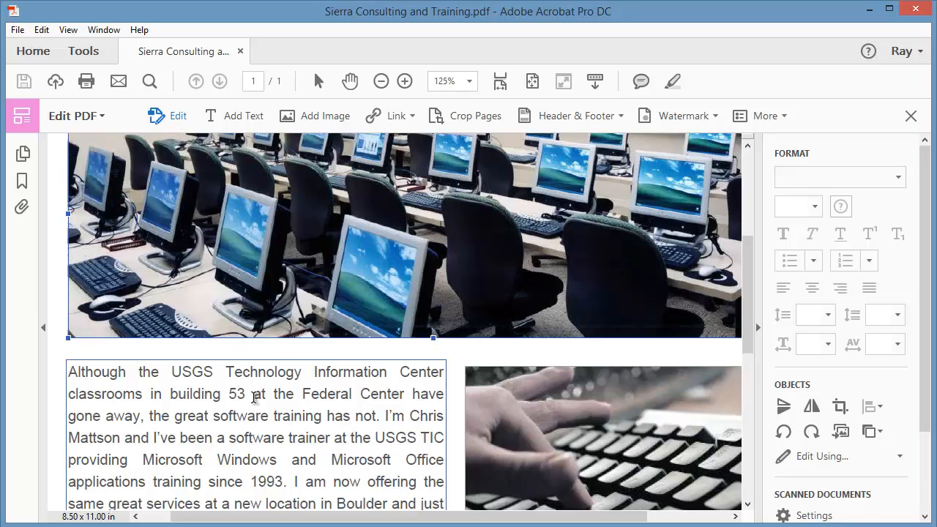
Step: Insert "Denver" before the first "Federal Center" in the flyer's body paragraph
{"action": "scroll", "coordinate": [253, 399], "scroll_direction": "down", "scroll_amount": 1}
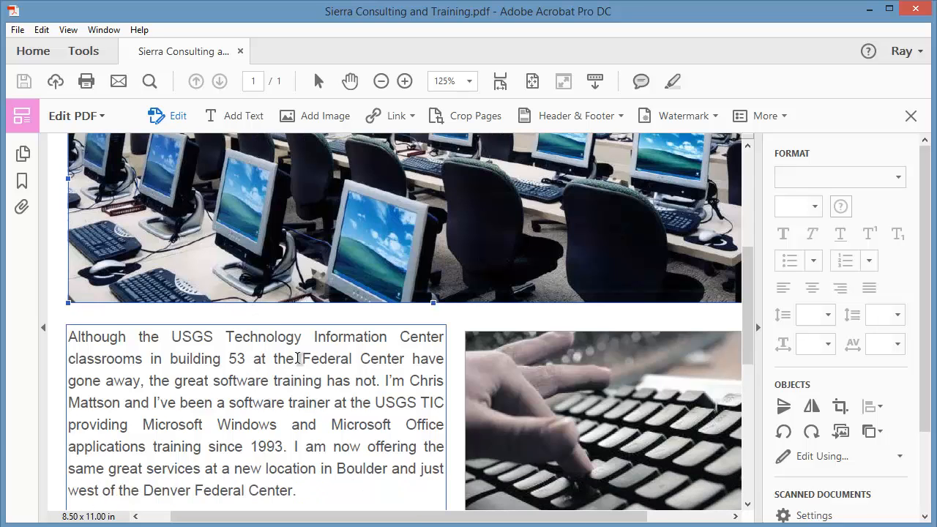
{"action": "left_click", "coordinate": [368, 359]}
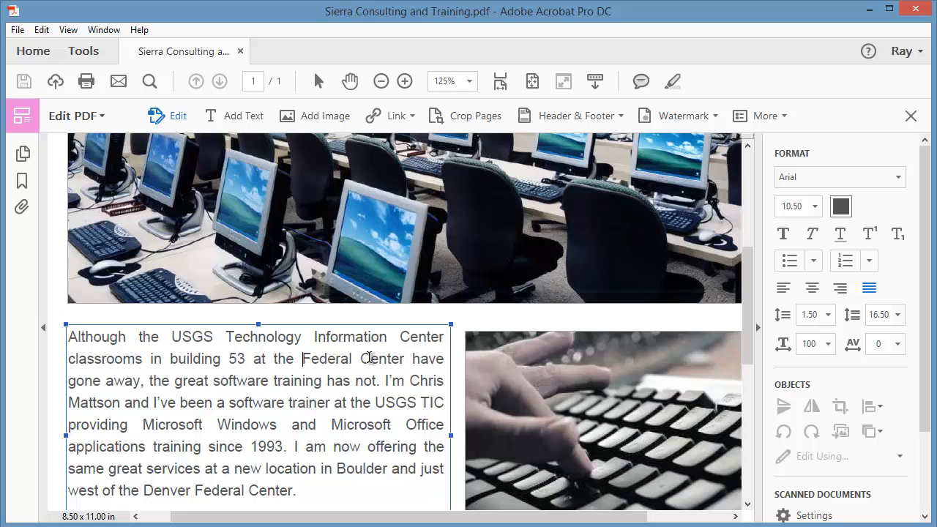
{"action": "type", "text": "Denver"}
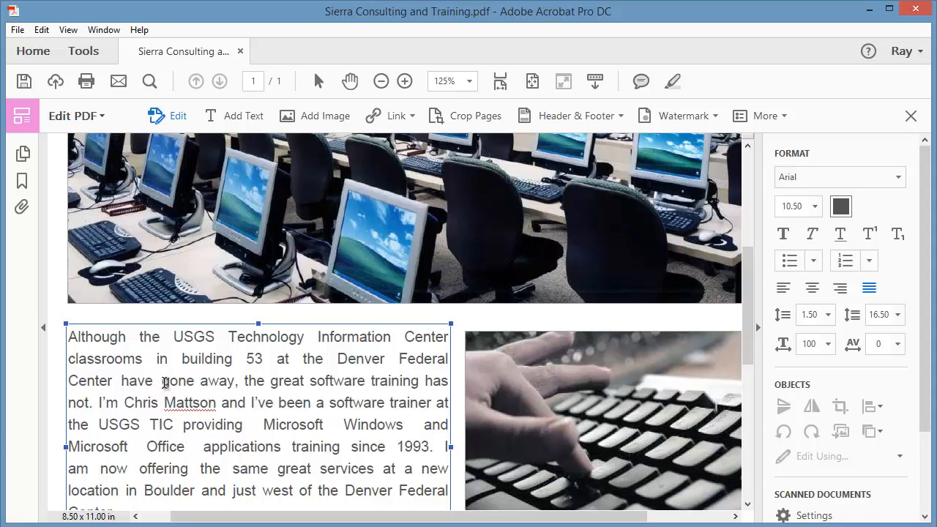
Step: Replace the words "gone away" in the body paragraph with "been closed"
{"action": "left_click_drag", "start_coordinate": [162, 380], "coordinate": [235, 384]}
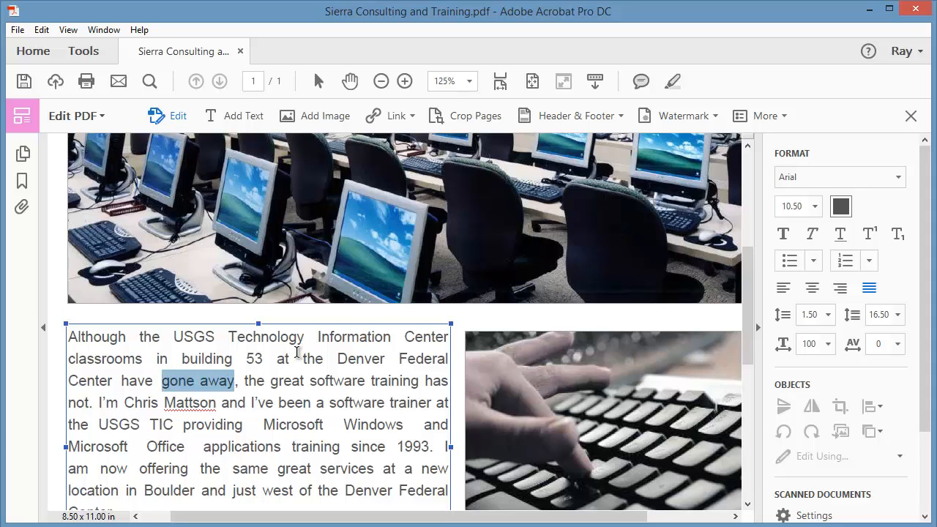
{"action": "type", "text": "been clo"}
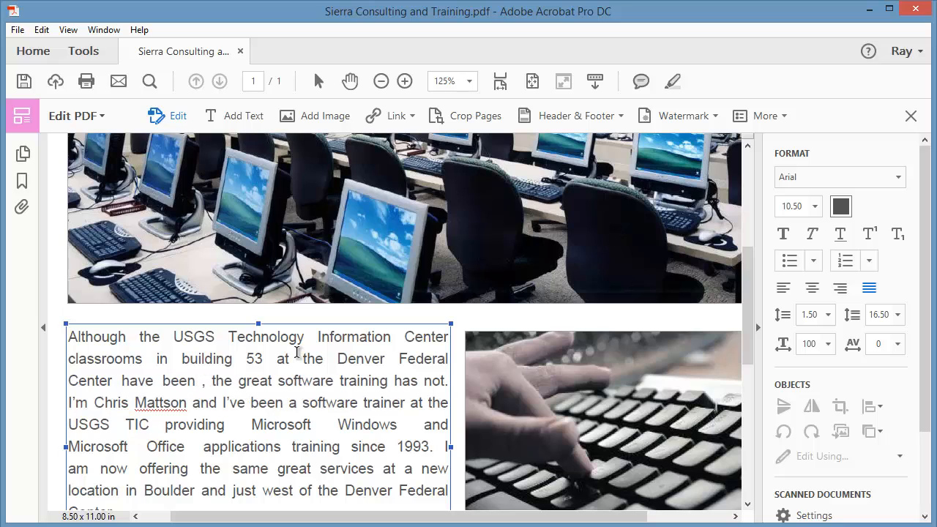
{"action": "type", "text": "sed dow"}
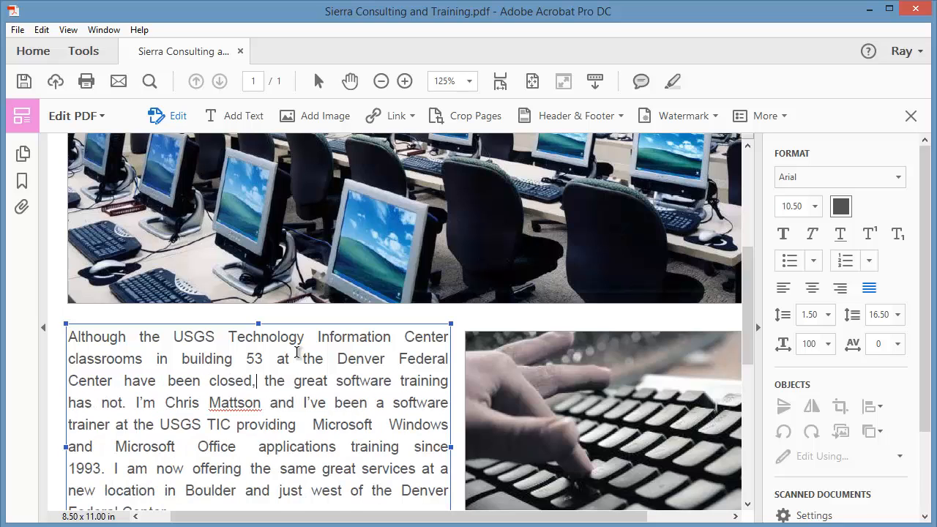
{"action": "type", "text": "n"}
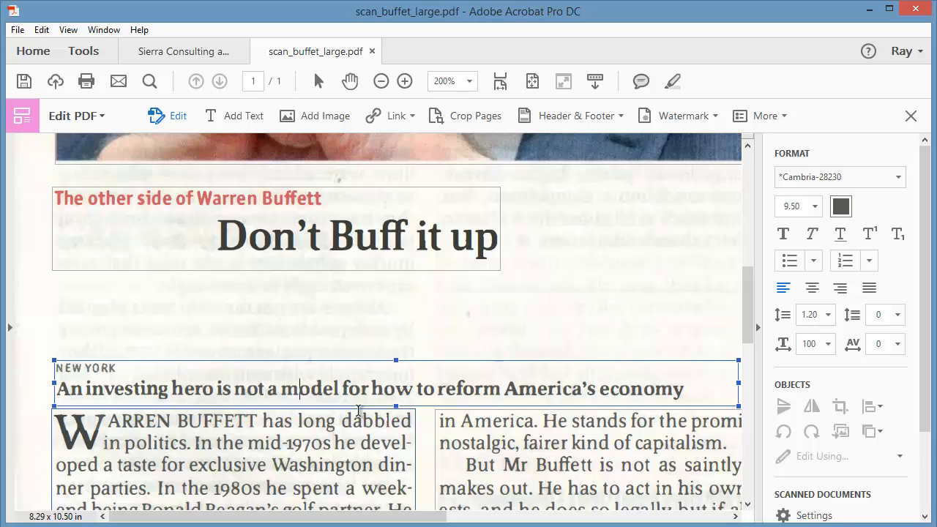
Step: Replace "hero" with "icon" in the scanned article's subheading and check the new word's font
{"action": "double_click", "coordinate": [194, 388]}
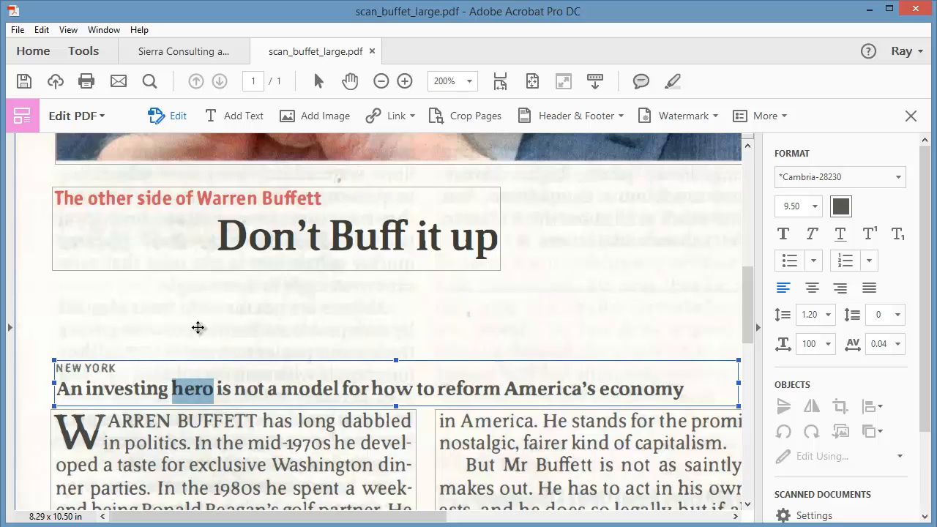
{"action": "type", "text": "icon"}
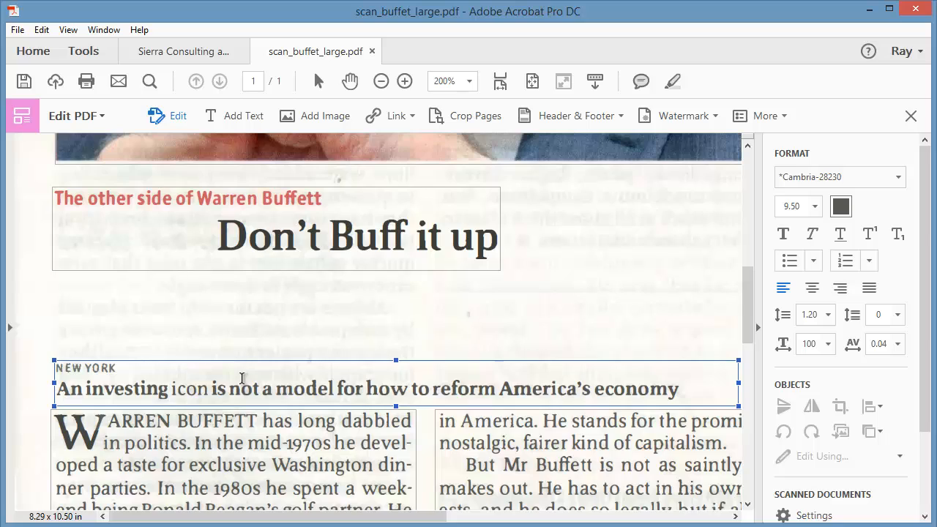
{"action": "double_click", "coordinate": [185, 392]}
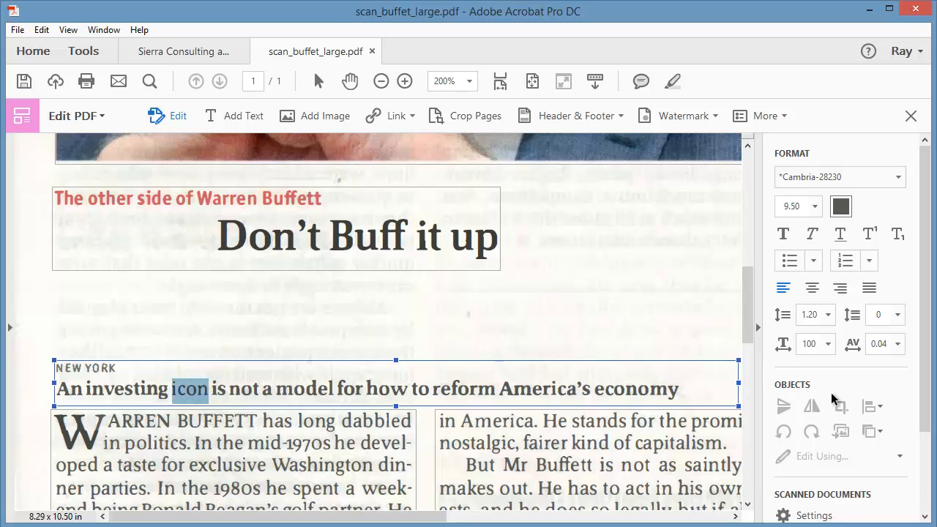
{"action": "left_click", "coordinate": [812, 177]}
Step: Try replacing the scanned article's whole subheading line with "replace the text" and undo that change
{"action": "left_click_drag", "start_coordinate": [58, 388], "coordinate": [652, 386]}
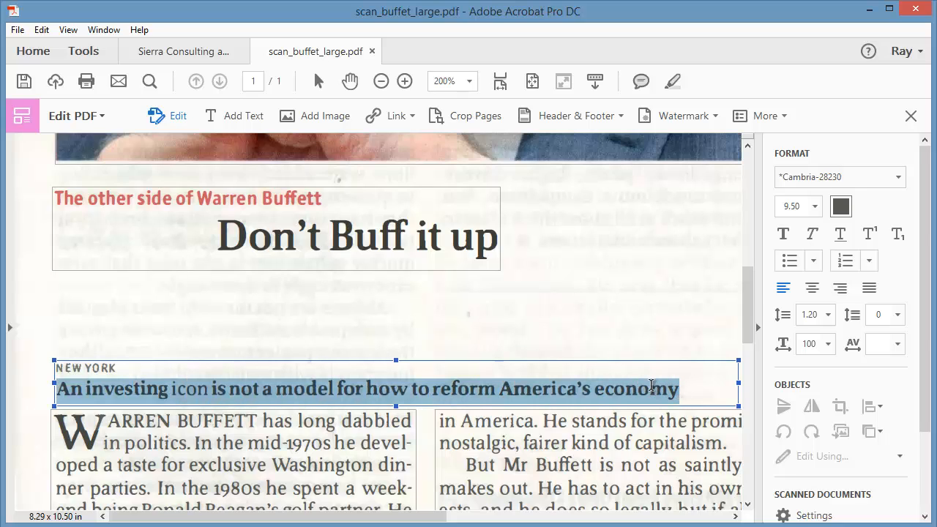
{"action": "type", "text": "replace "}
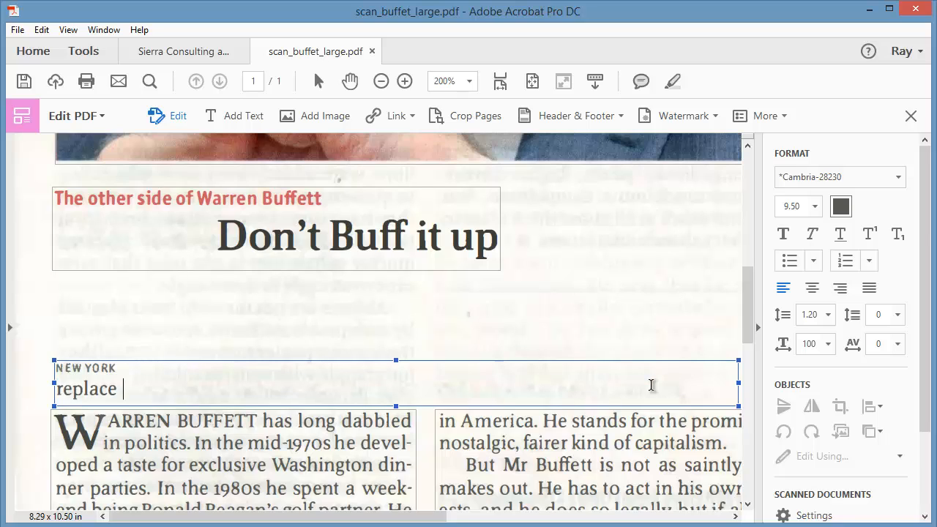
{"action": "type", "text": "the text"}
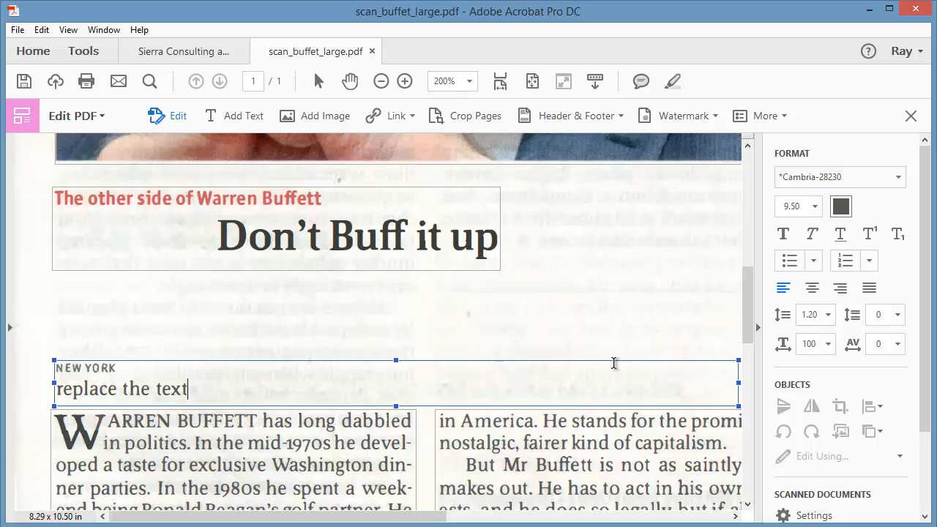
{"action": "key", "text": "ctrl+z"}
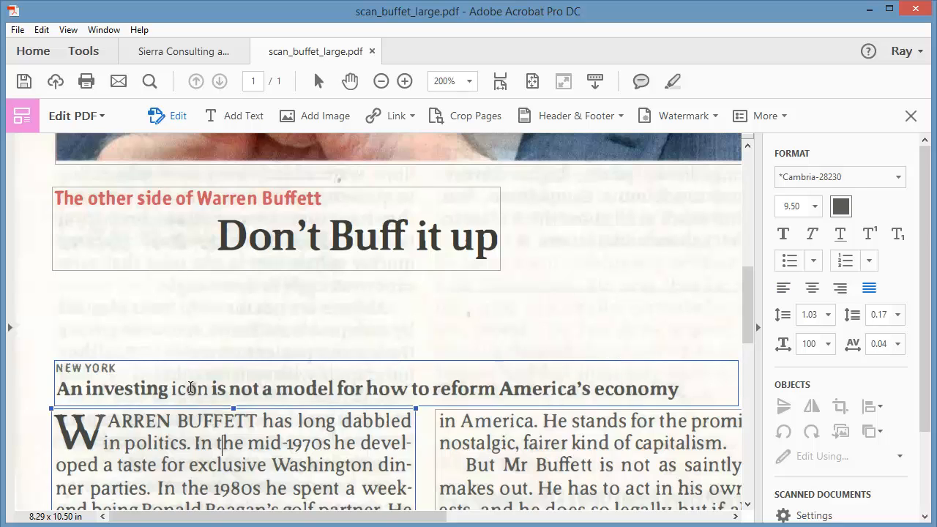
Step: Make the word "icon" in the scanned article's subheading bold
{"action": "double_click", "coordinate": [191, 388]}
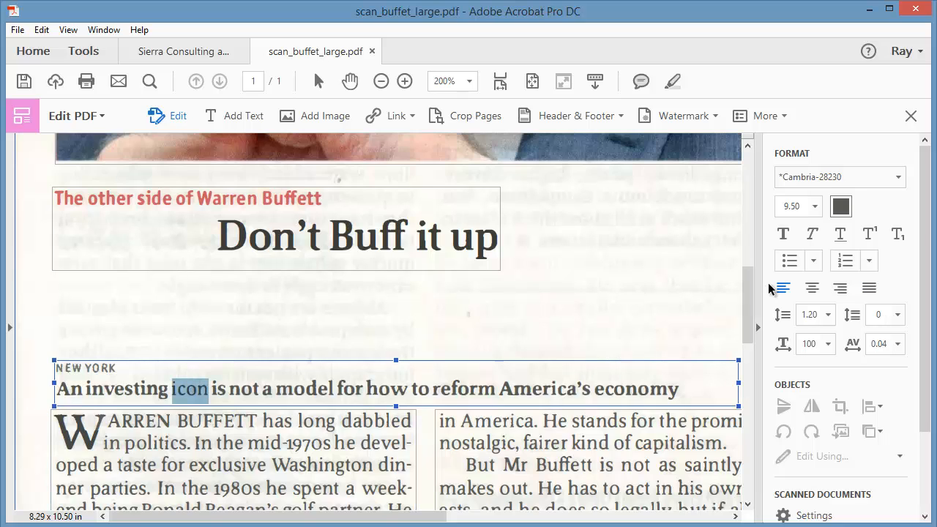
{"action": "left_click", "coordinate": [784, 234]}
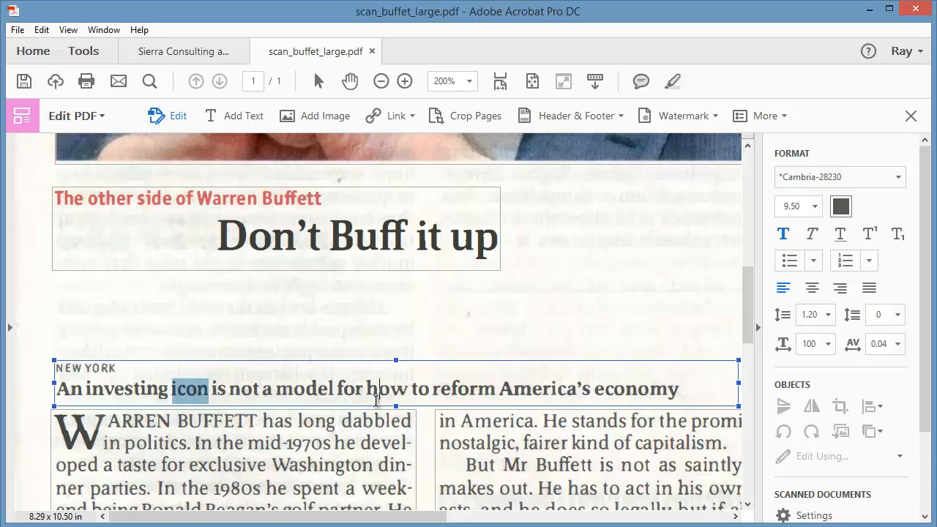
{"action": "left_click", "coordinate": [265, 446]}
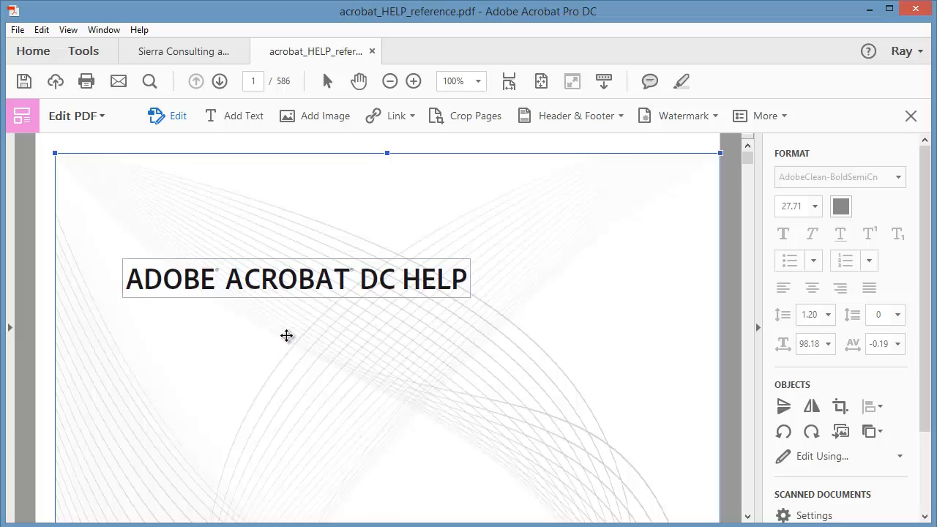
Step: Retype the word "ACROBAT" in the cover title "ADOBE ACROBAT DC HELP" of the help reference
{"action": "left_click", "coordinate": [278, 279]}
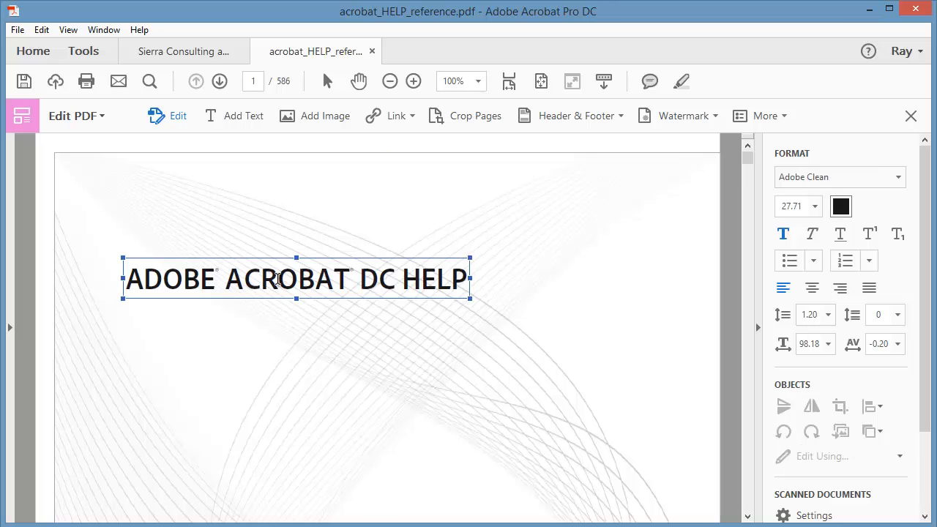
{"action": "key", "text": "ctrl+a"}
{"action": "double_click", "coordinate": [278, 279]}
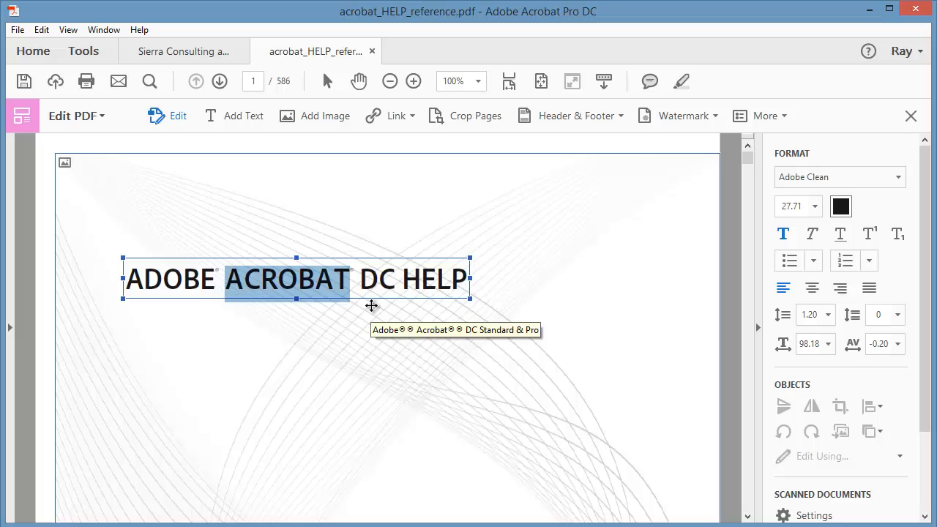
{"action": "type", "text": "ACRO"}
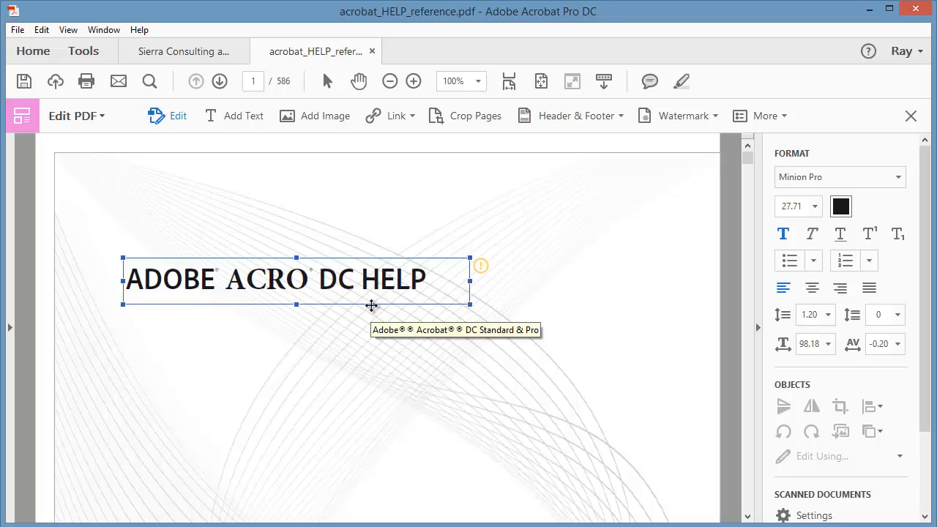
{"action": "type", "text": "BAT"}
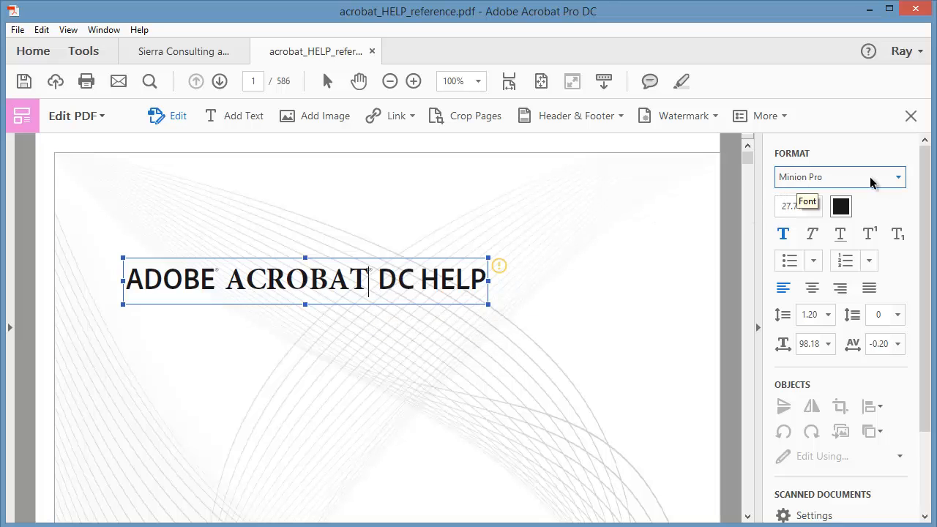
Step: Choose Arial as the font at the end of the retyped "ACROBAT" in the cover title
{"action": "left_click", "coordinate": [898, 179]}
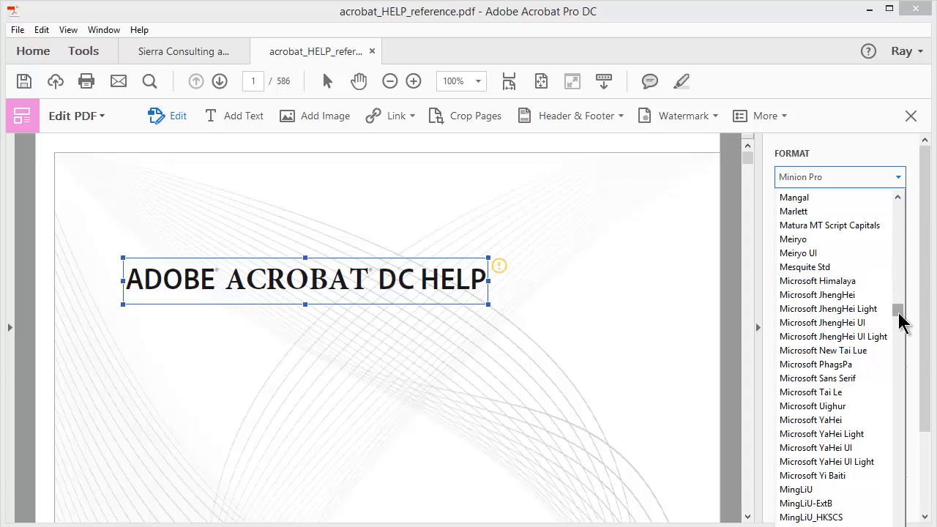
{"action": "left_click_drag", "start_coordinate": [901, 316], "coordinate": [899, 219]}
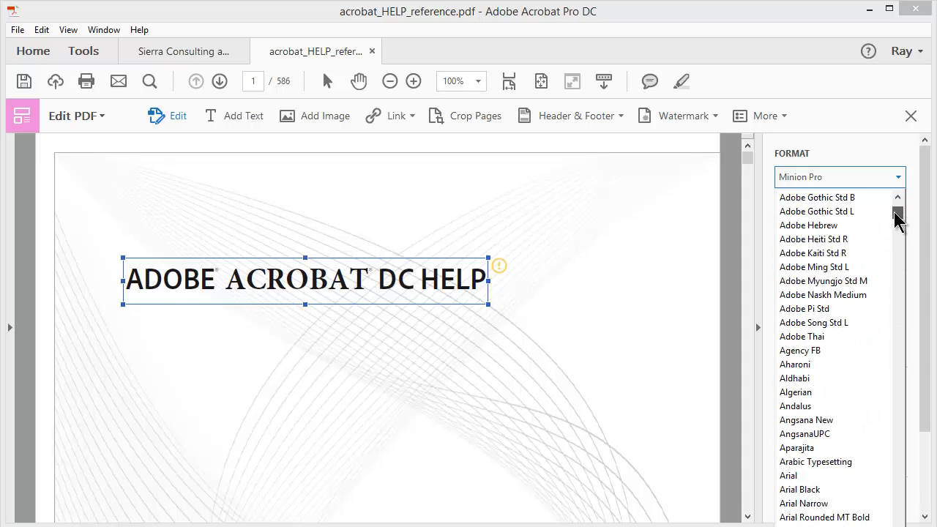
{"action": "left_click", "coordinate": [789, 476]}
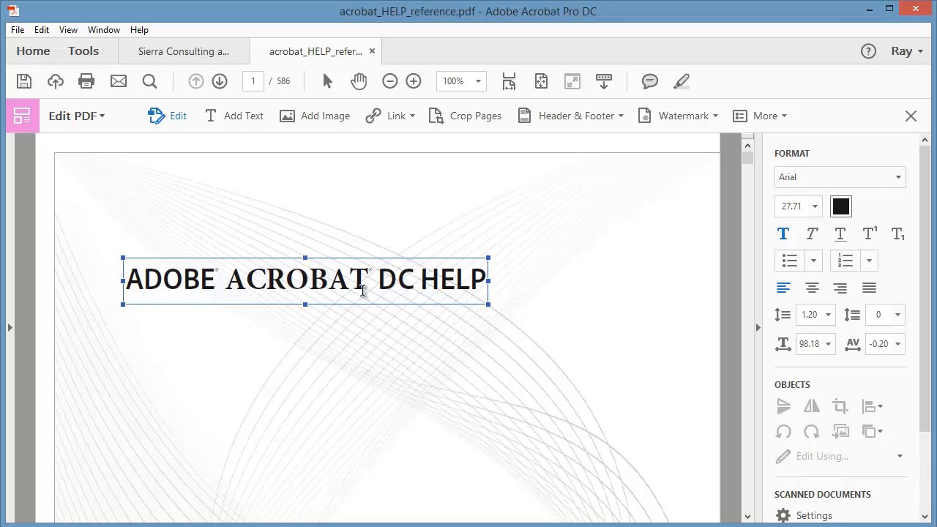
Step: Check the font within "ACROBAT" in the cover title and overwrite the word with "ACROBAT" again
{"action": "left_click", "coordinate": [331, 285]}
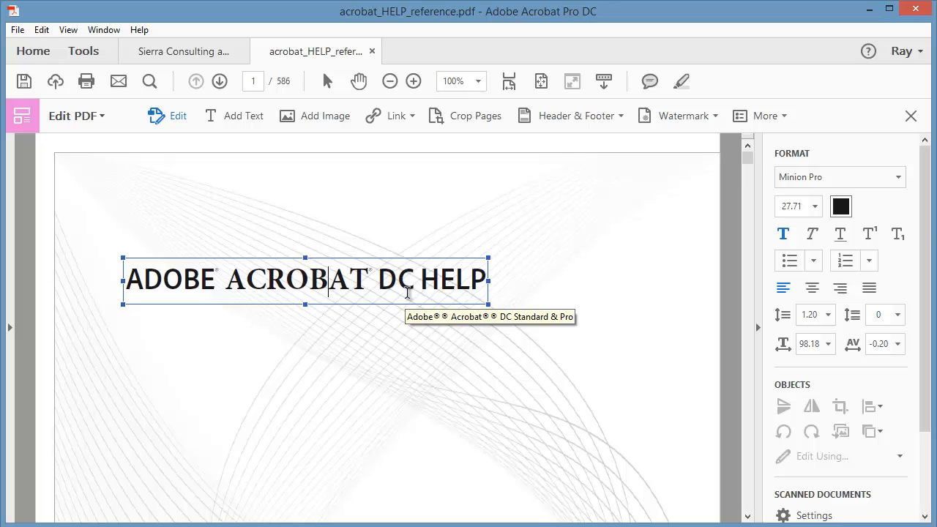
{"action": "double_click", "coordinate": [346, 280]}
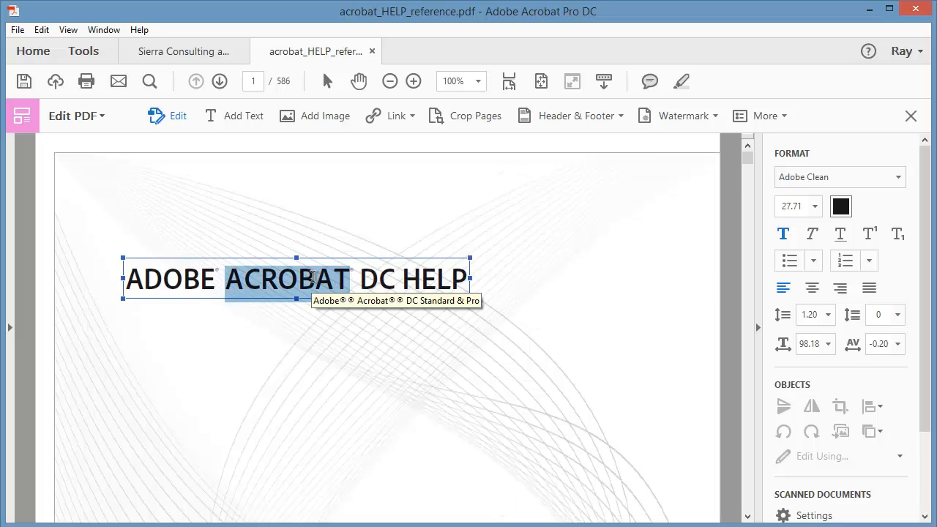
{"action": "type", "text": "ACROBAT"}
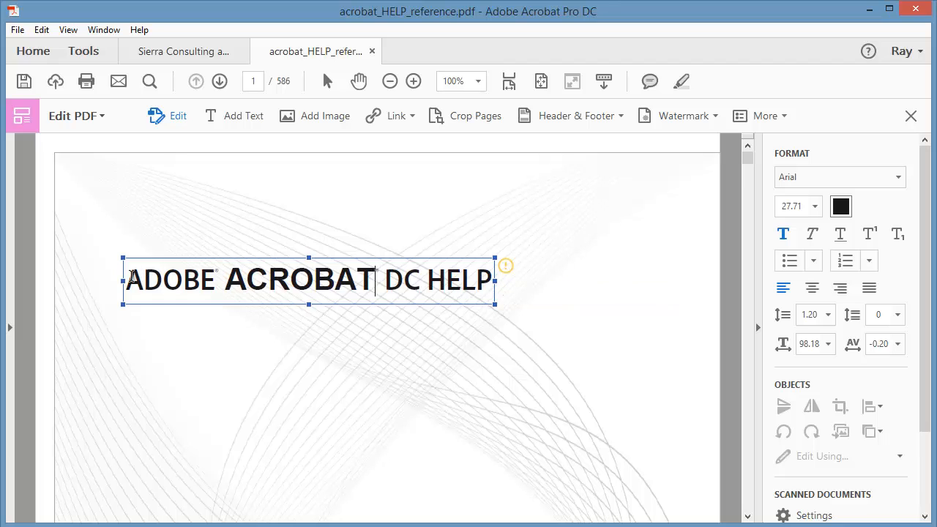
Step: Overwrite the entire cover title of the help reference with "ADOBE ACROBAT HELP"
{"action": "left_click_drag", "start_coordinate": [131, 277], "coordinate": [502, 275]}
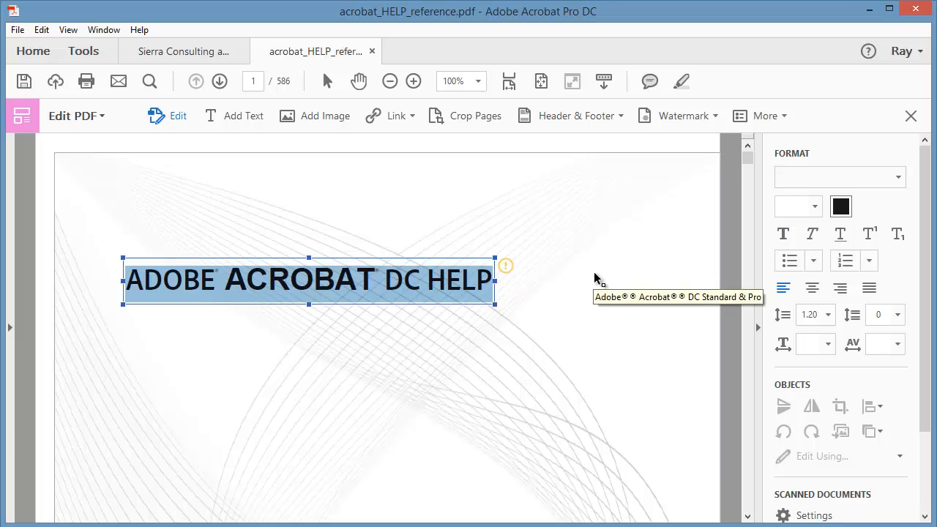
{"action": "type", "text": "ADOBE"}
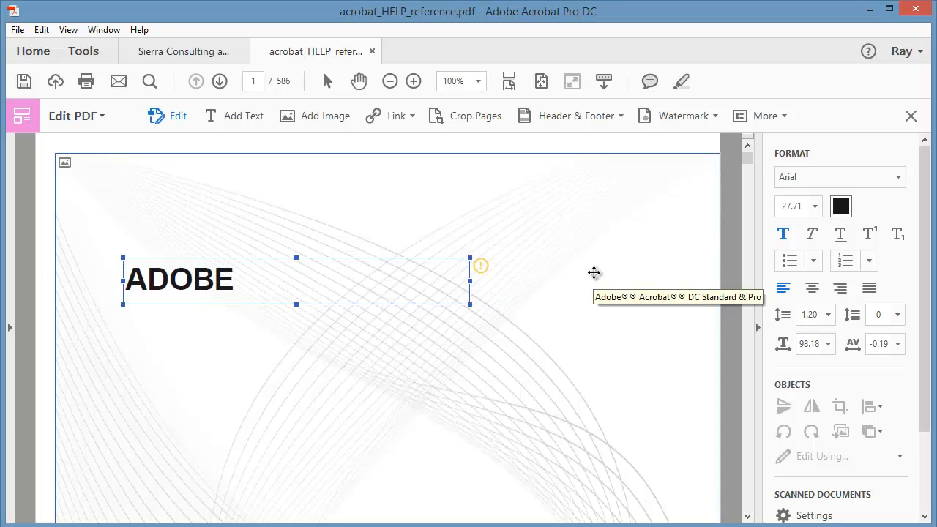
{"action": "type", "text": " ACRO"}
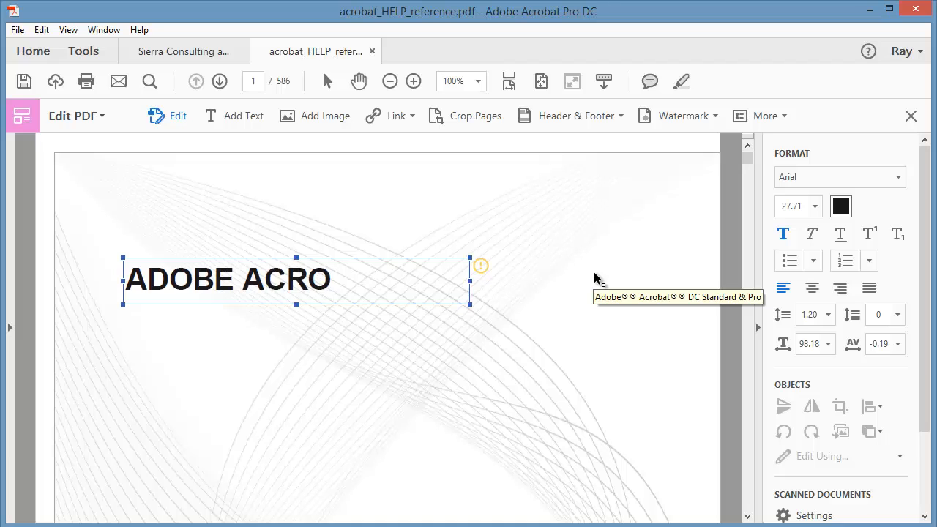
{"action": "type", "text": "BAt"}
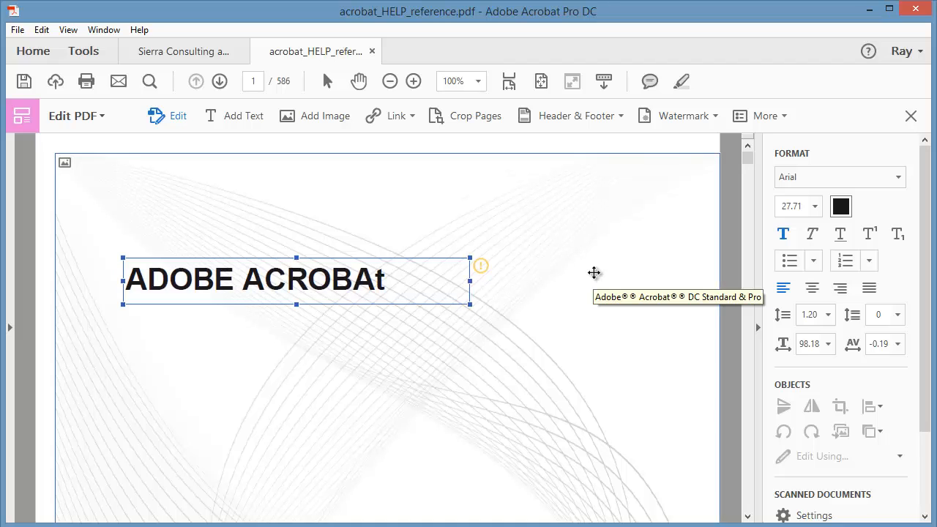
{"action": "key", "text": "BackSpace"}
{"action": "type", "text": "T T"}
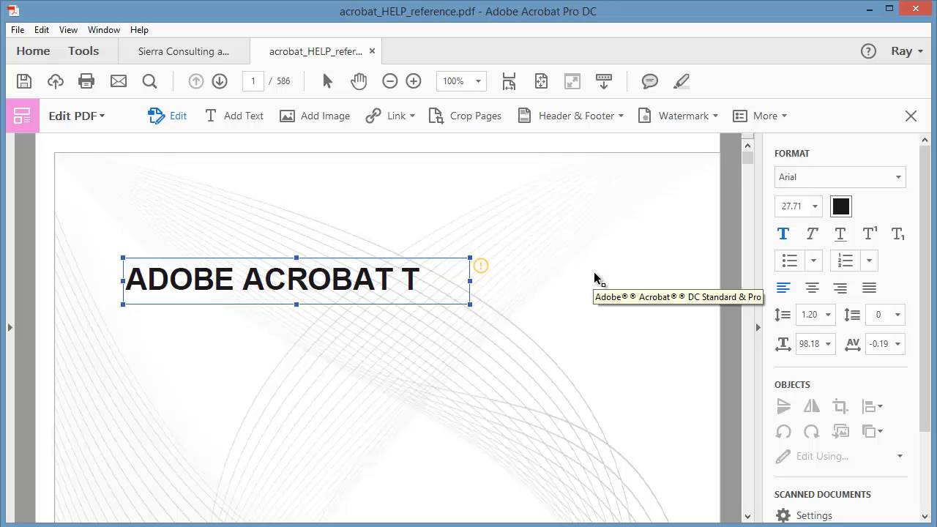
{"action": "key", "text": "BackSpace"}
{"action": "type", "text": "HELP"}
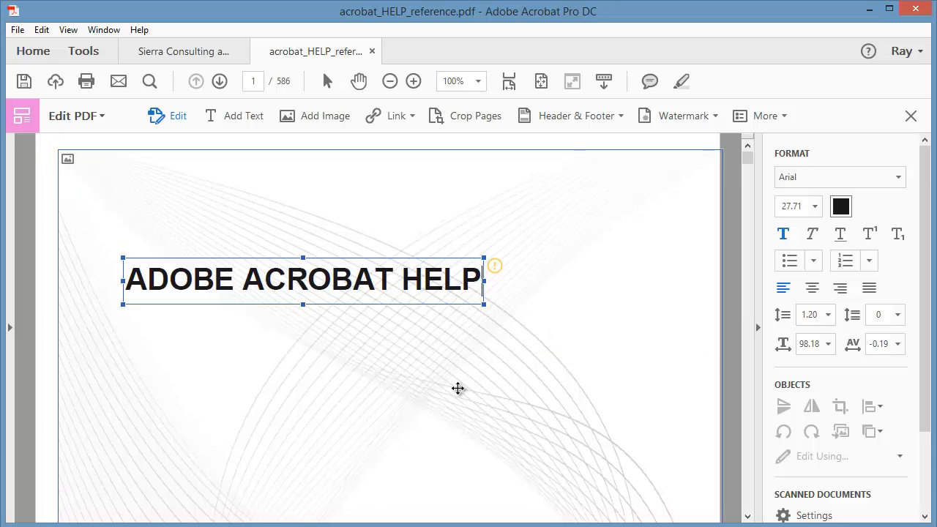
{"action": "left_click", "coordinate": [459, 388]}
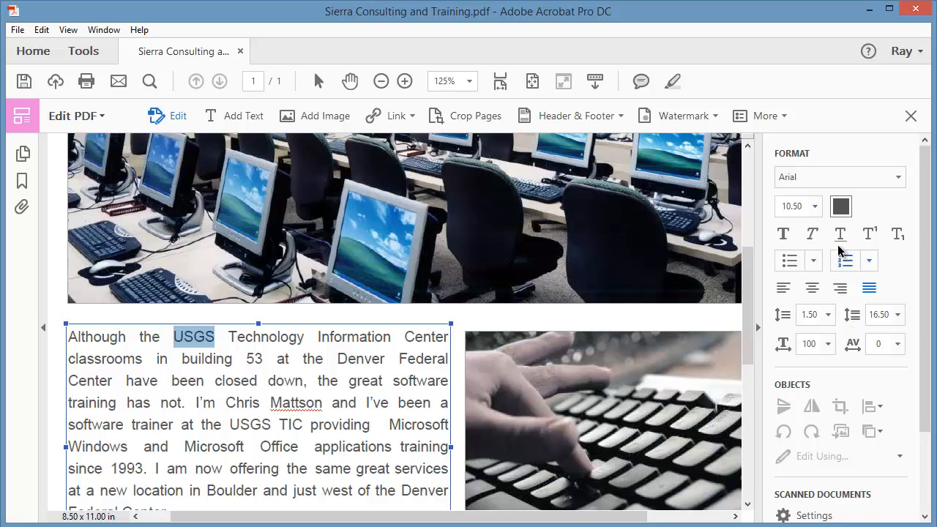
Step: Make the selected word "USGS" in the first line of the Sierra Consulting paragraph green and bold
{"action": "left_click", "coordinate": [840, 206]}
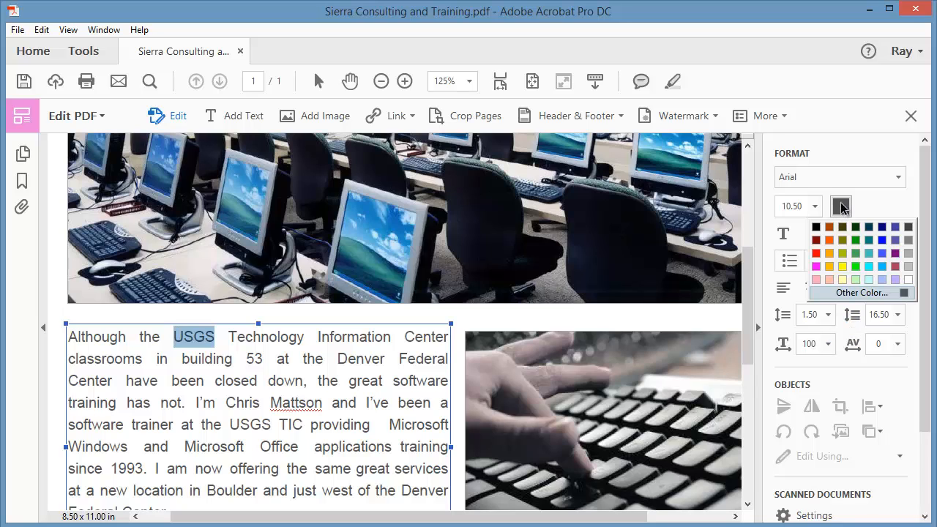
{"action": "left_click", "coordinate": [856, 240]}
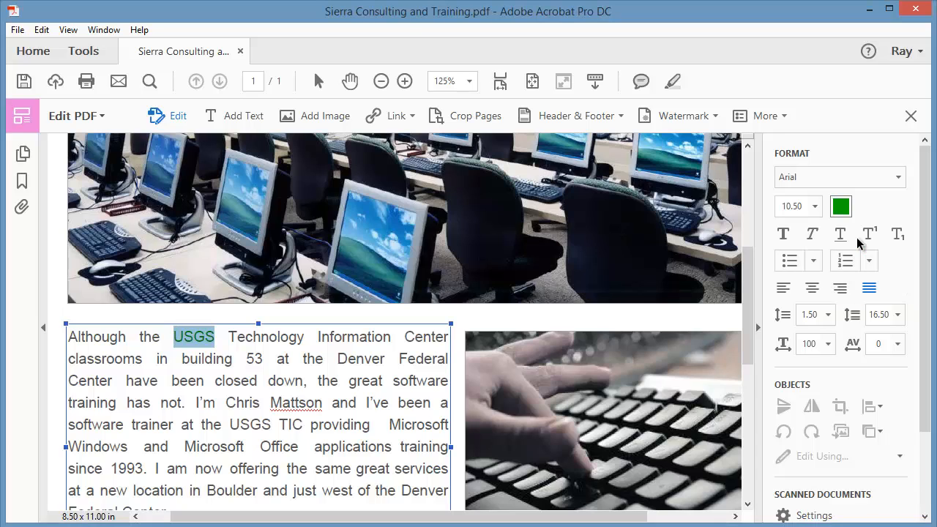
{"action": "left_click", "coordinate": [783, 234]}
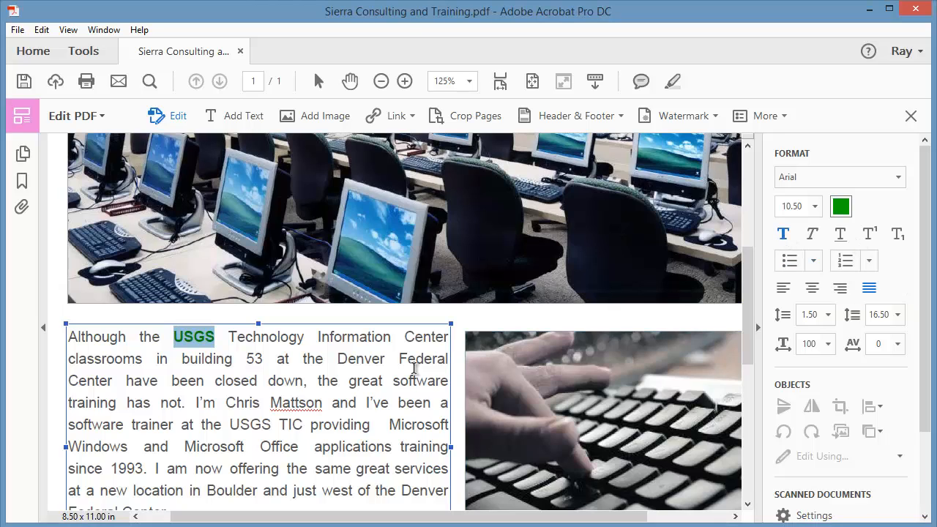
{"action": "left_click", "coordinate": [385, 376]}
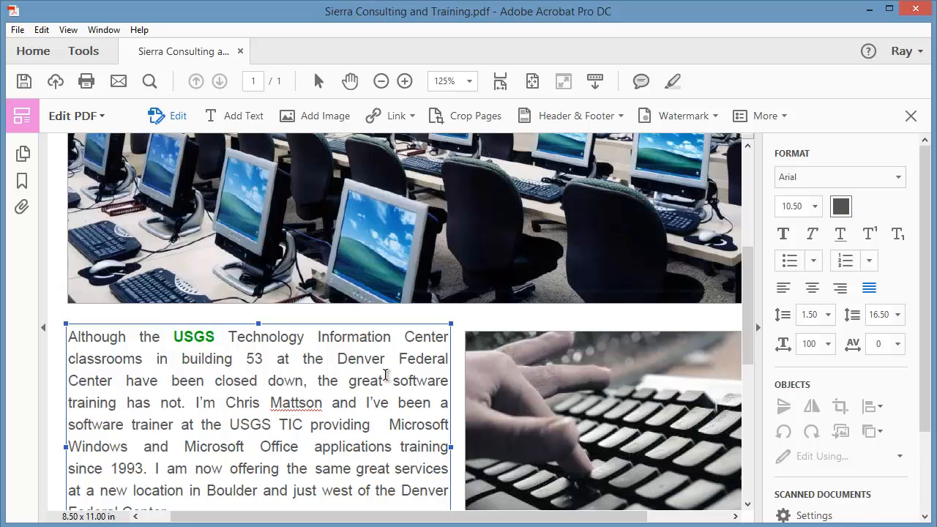
Step: Move the keyboard photo beside the paragraph slightly up and enlarge it a little from its upper-right corner
{"action": "key", "text": "ctrl+minus"}
{"action": "key", "text": "ctrl+minus"}
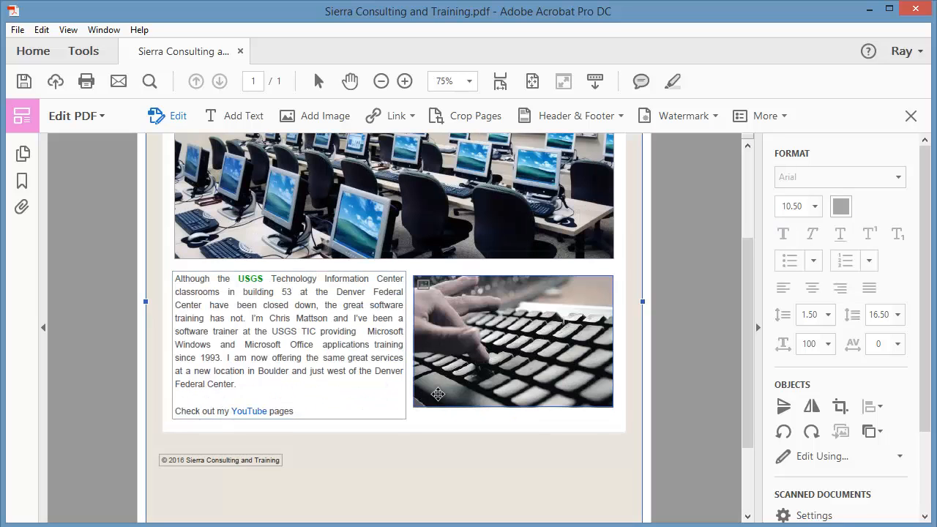
{"action": "left_click", "coordinate": [494, 367]}
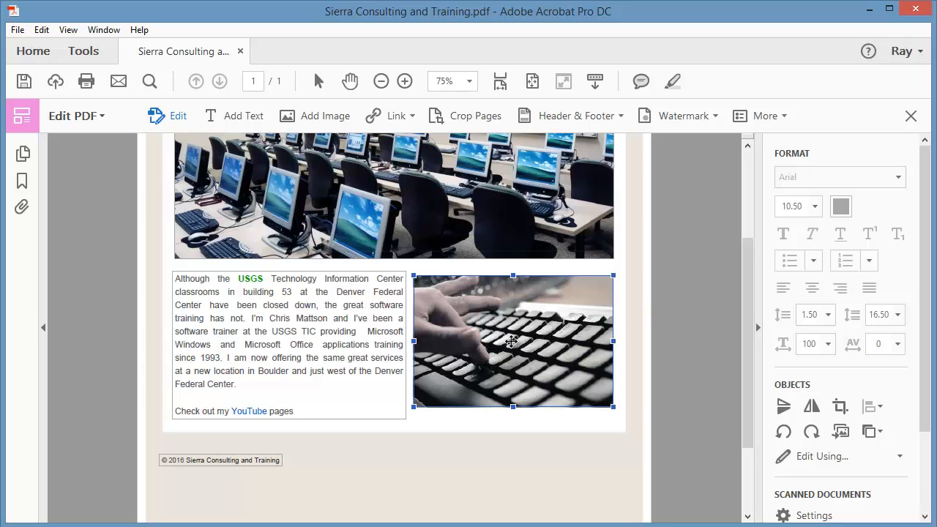
{"action": "mouse_move", "coordinate": [511, 341]}
{"action": "left_mouse_down"}
{"action": "mouse_move", "coordinate": [546, 387]}
{"action": "mouse_move", "coordinate": [518, 358]}
{"action": "mouse_move", "coordinate": [522, 306]}
{"action": "mouse_move", "coordinate": [515, 338]}
{"action": "left_mouse_up"}
{"action": "left_click_drag", "start_coordinate": [614, 273], "coordinate": [620, 268]}
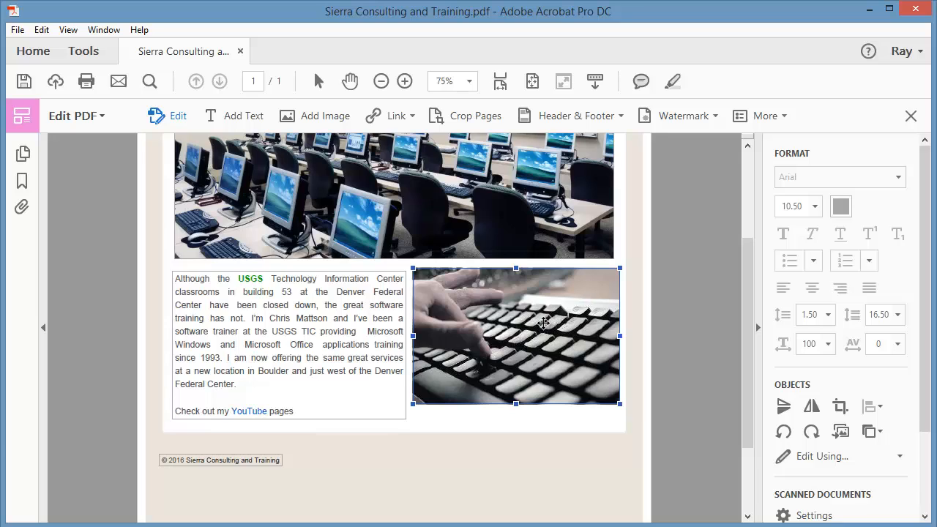
Step: Edit the keyboard photo in Microsoft Paint by scribbling a black brush line across the keys, and save it back into the PDF
{"action": "right_click", "coordinate": [502, 323]}
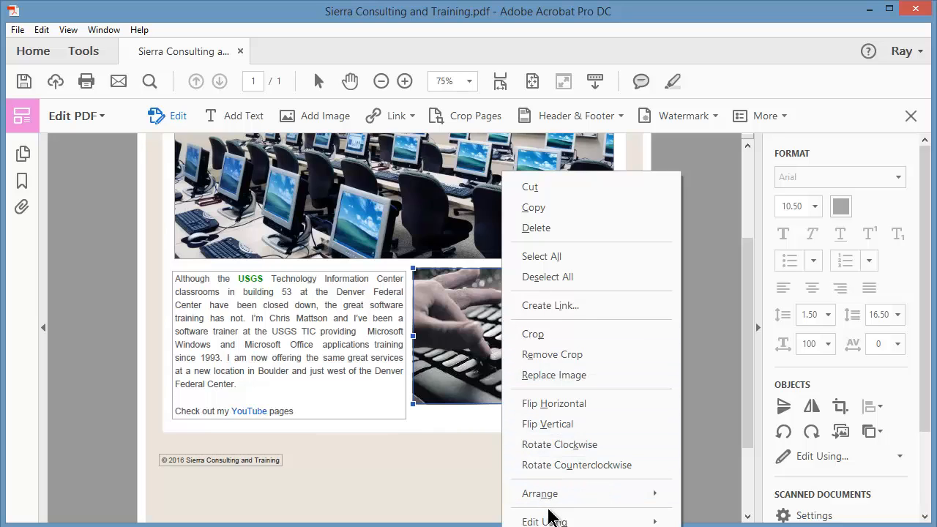
{"action": "mouse_move", "coordinate": [551, 523]}
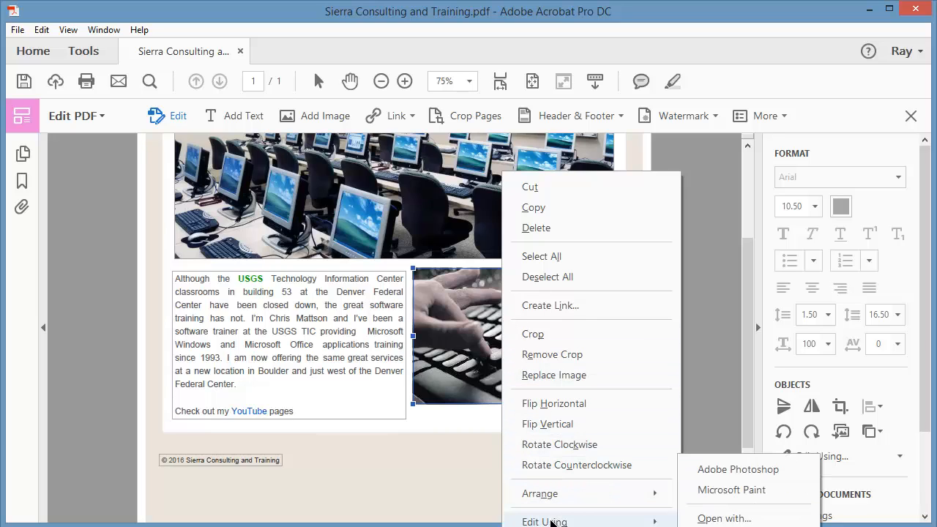
{"action": "left_click", "coordinate": [732, 492]}
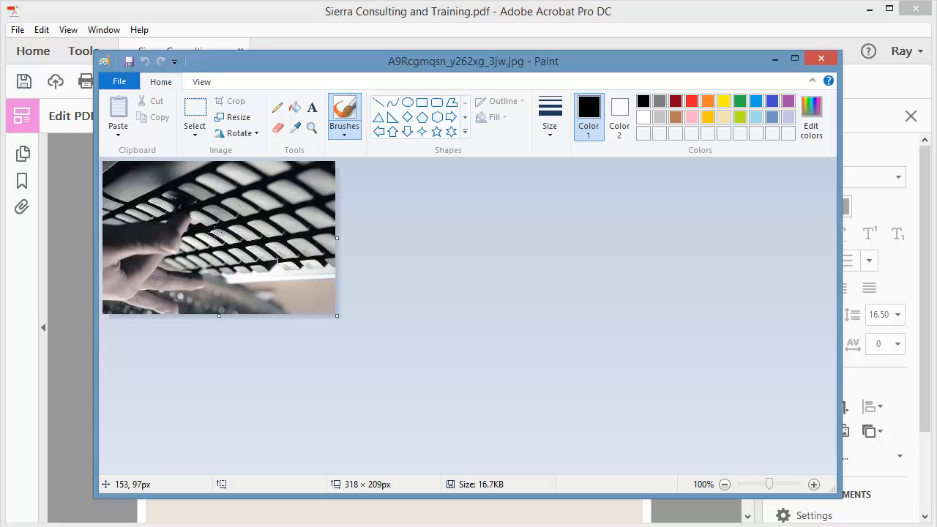
{"action": "mouse_move", "coordinate": [248, 207]}
{"action": "left_mouse_down"}
{"action": "mouse_move", "coordinate": [291, 219]}
{"action": "mouse_move", "coordinate": [202, 246]}
{"action": "mouse_move", "coordinate": [191, 211]}
{"action": "mouse_move", "coordinate": [227, 221]}
{"action": "mouse_move", "coordinate": [275, 295]}
{"action": "mouse_move", "coordinate": [291, 287]}
{"action": "left_mouse_up"}
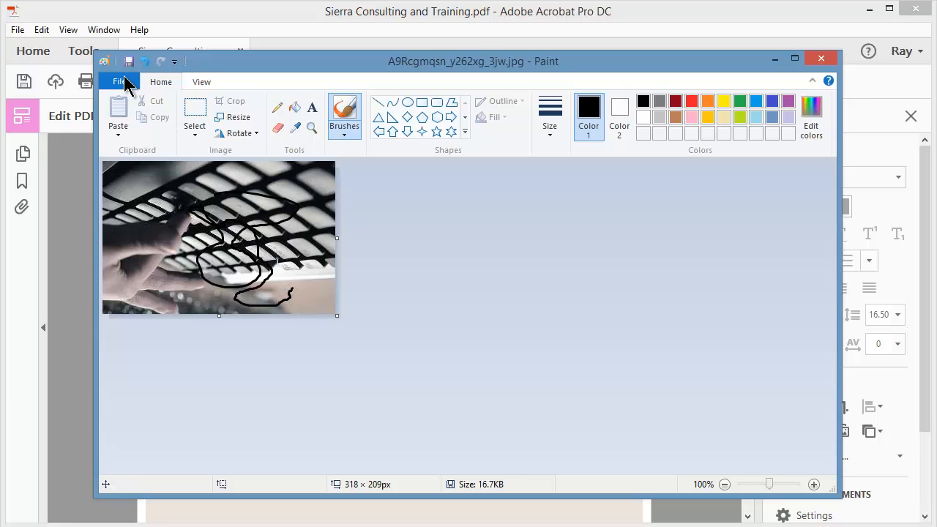
{"action": "left_click", "coordinate": [819, 59]}
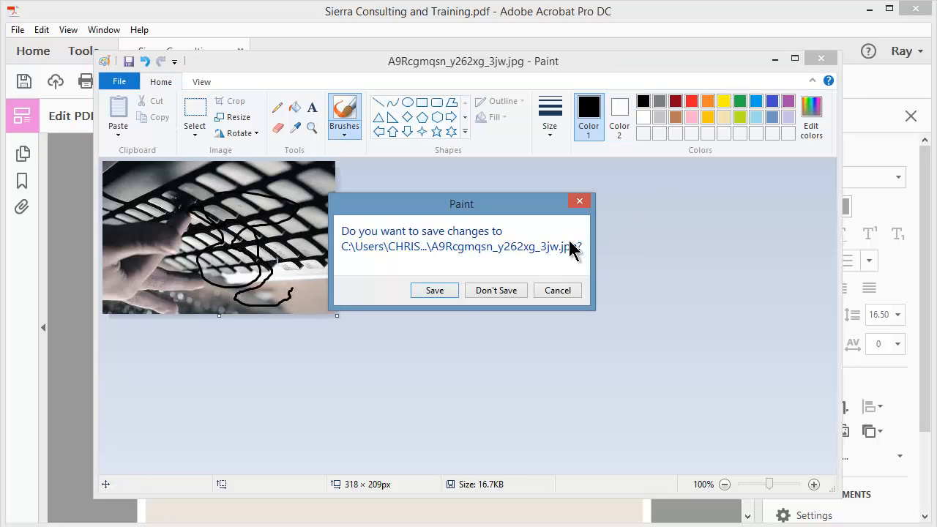
{"action": "left_click", "coordinate": [434, 290]}
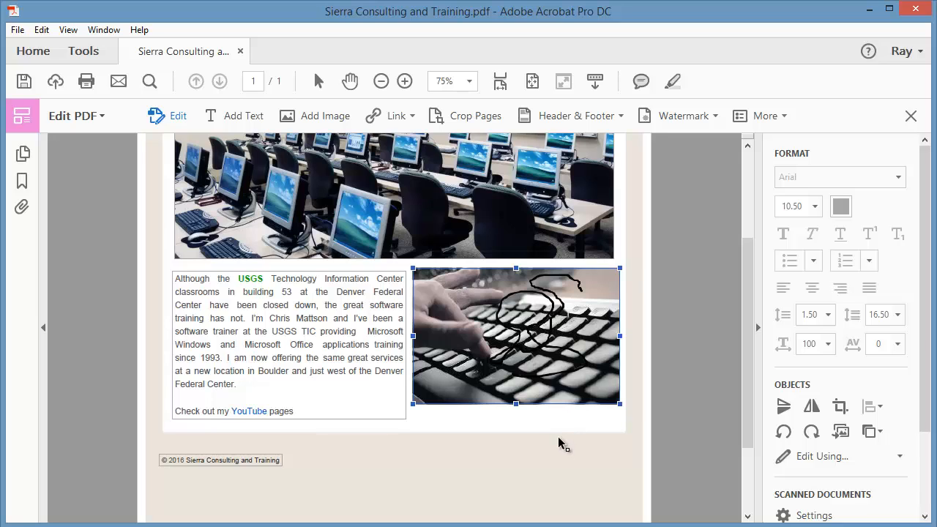
{"action": "left_click", "coordinate": [558, 431]}
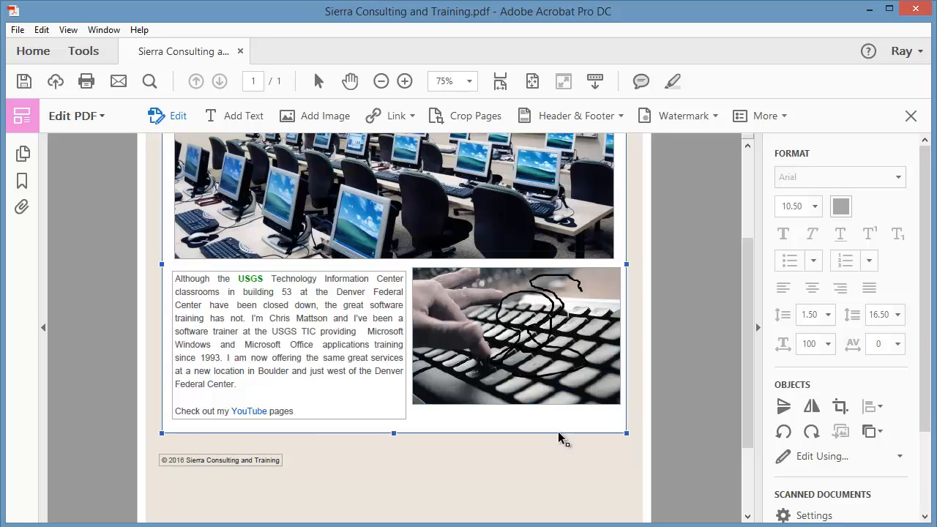
Step: Try rotating the keyboard photo slightly clockwise and undo the rotation
{"action": "key", "text": "ctrl+z"}
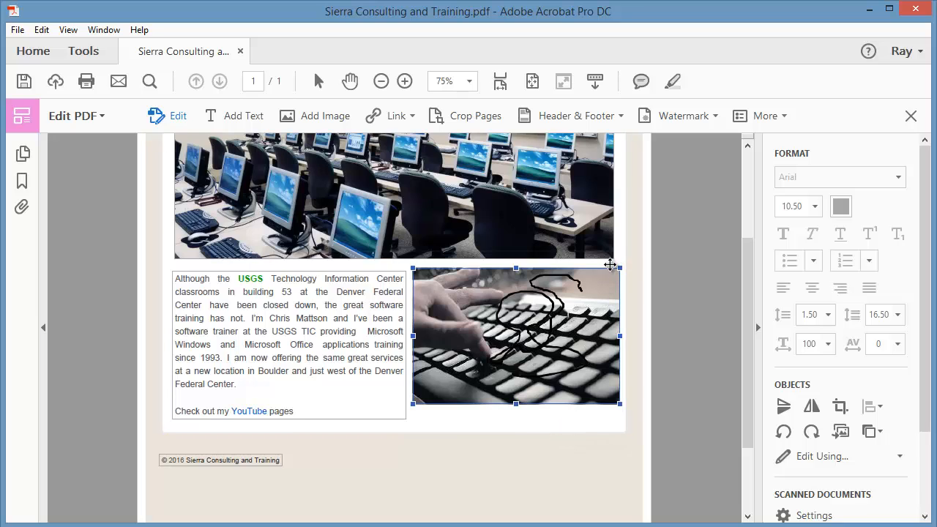
{"action": "left_click_drag", "start_coordinate": [619, 268], "coordinate": [631, 295]}
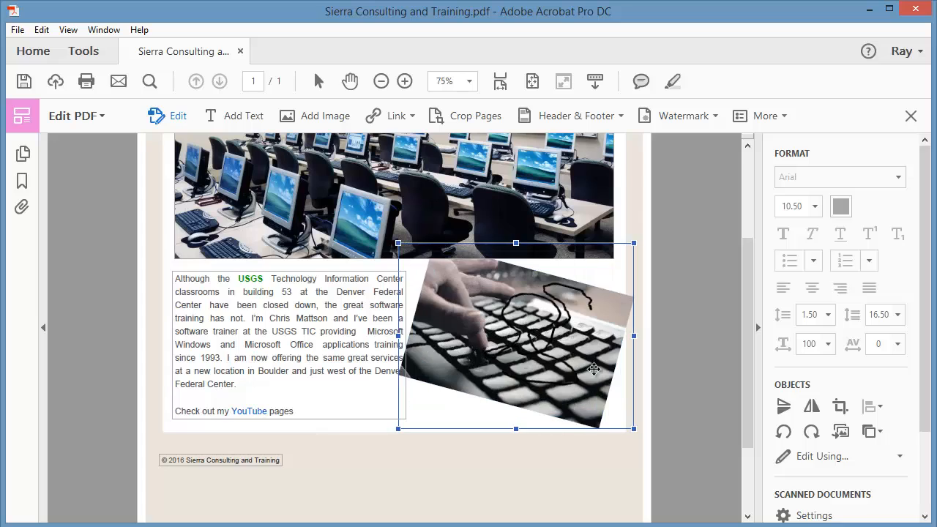
{"action": "right_click", "coordinate": [520, 337]}
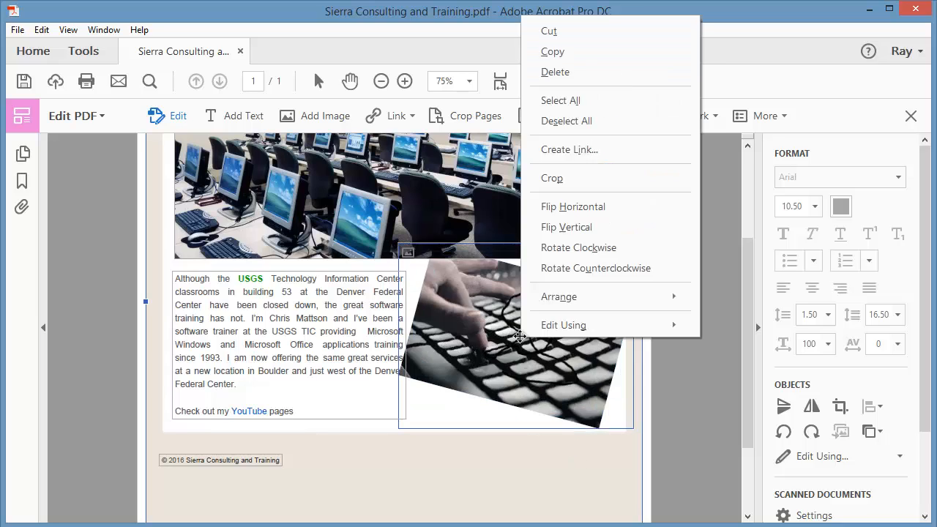
{"action": "key", "text": "Escape"}
{"action": "key", "text": "ctrl+z"}
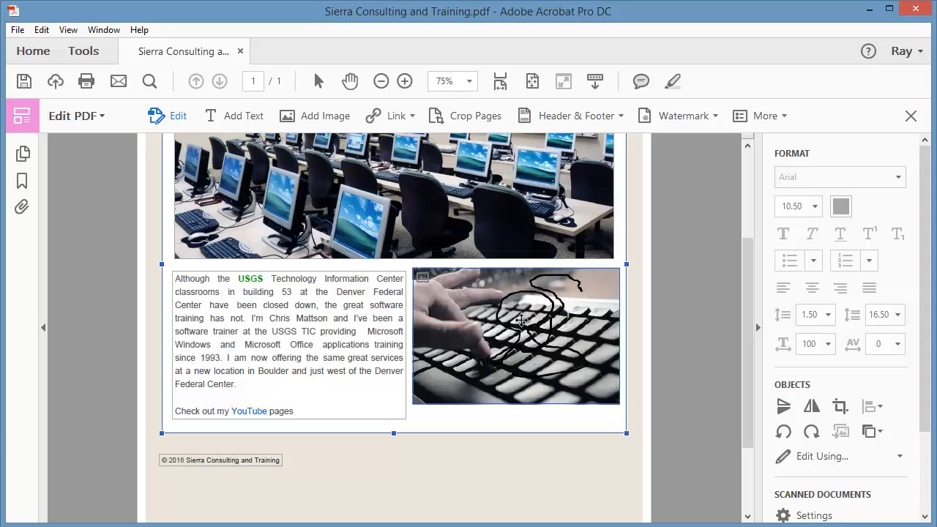
Step: Replace the keyboard photo with crown.png from the CLASS SAMPLE FILES folder and deselect it
{"action": "right_click", "coordinate": [524, 330]}
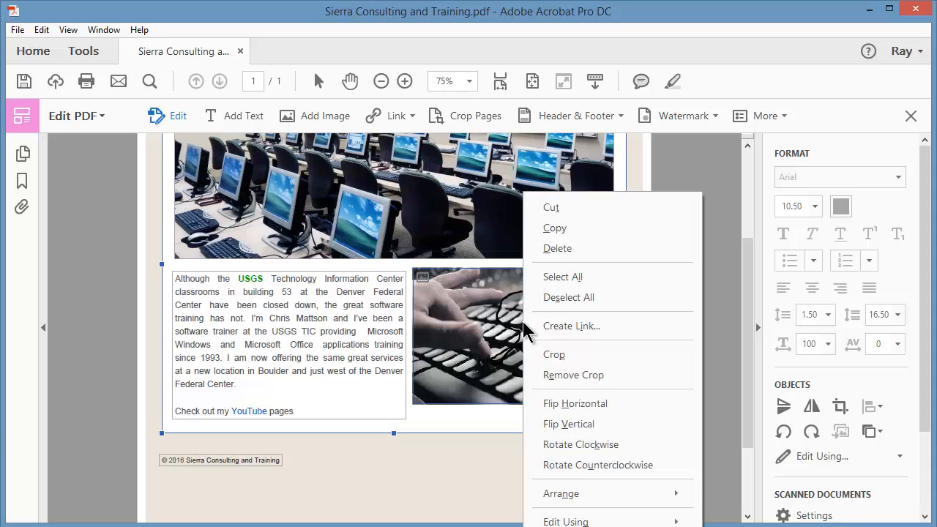
{"action": "right_click", "coordinate": [507, 327]}
{"action": "right_click", "coordinate": [436, 328]}
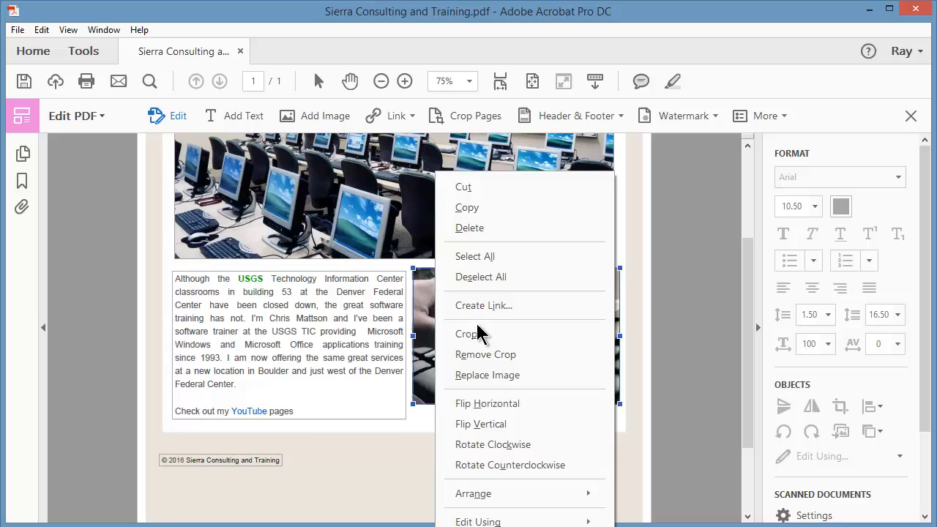
{"action": "left_click", "coordinate": [476, 375]}
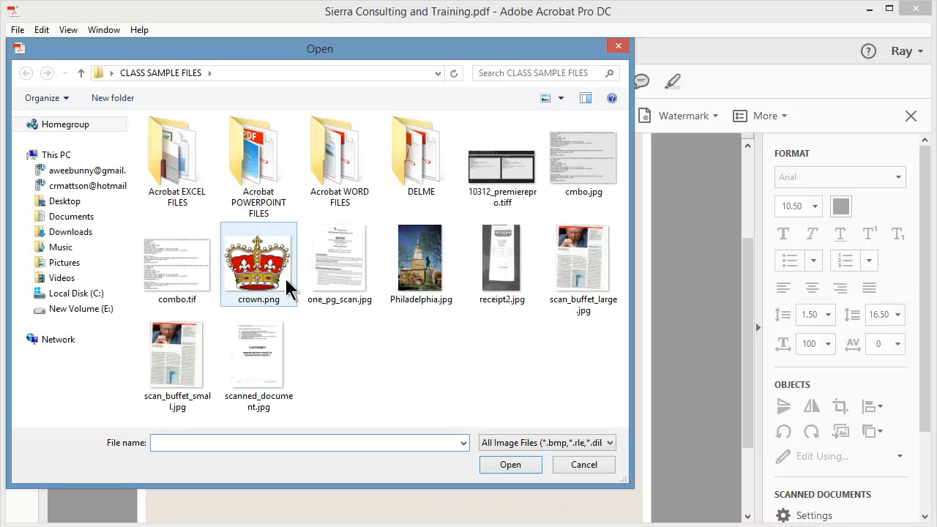
{"action": "left_click", "coordinate": [260, 282]}
{"action": "left_click", "coordinate": [502, 465]}
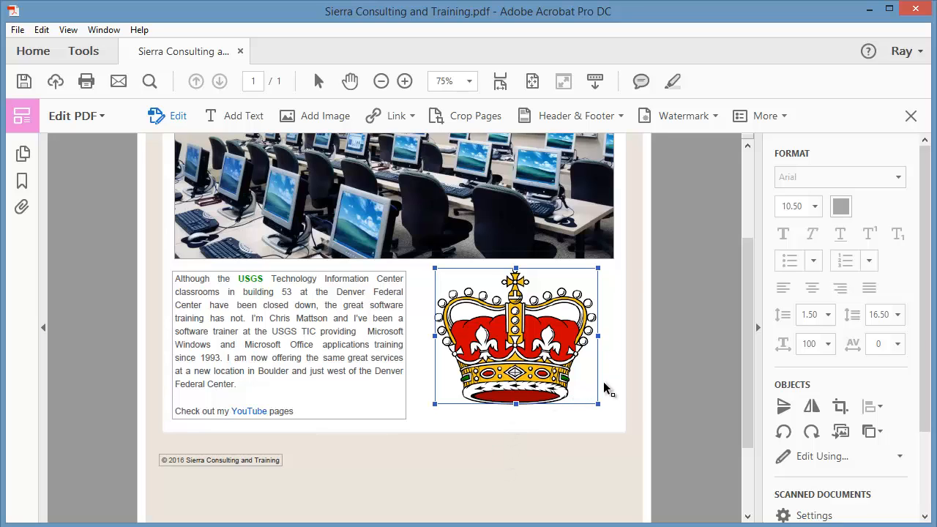
{"action": "left_click", "coordinate": [612, 386]}
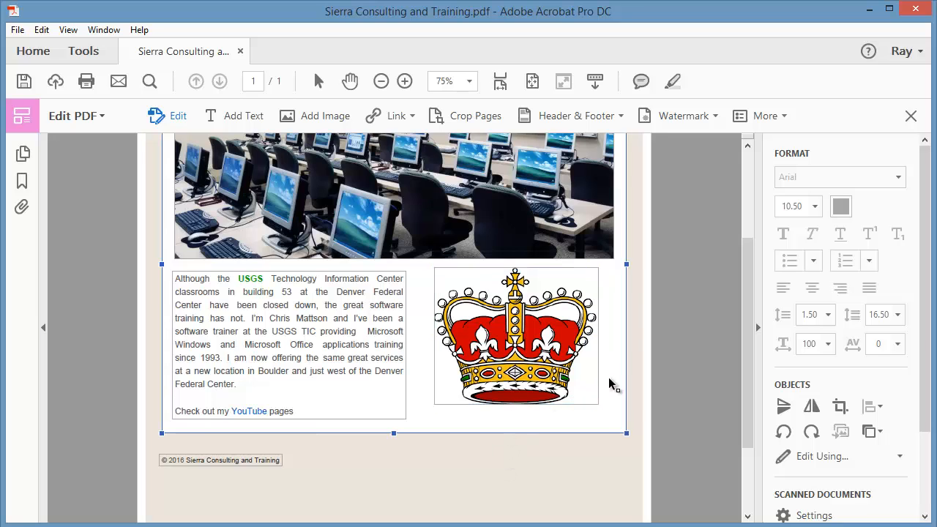
{"action": "left_click", "coordinate": [572, 443]}
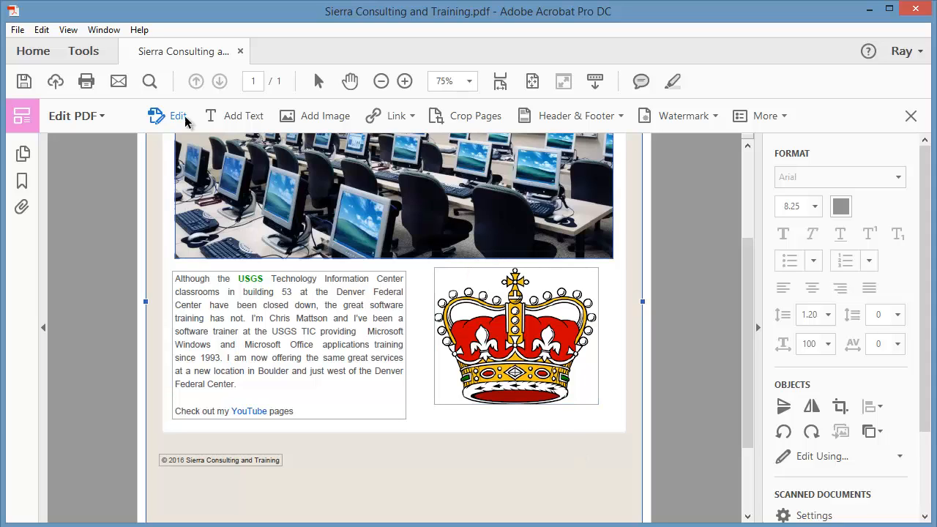
Step: Check the storage and folder options for saving the PDF under another name, and leave without saving
{"action": "left_click", "coordinate": [17, 33]}
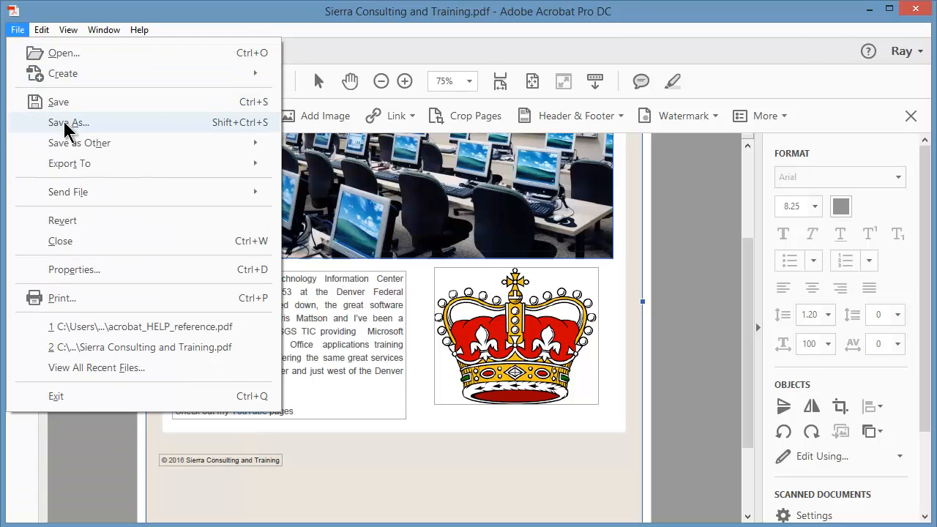
{"action": "left_click", "coordinate": [66, 123]}
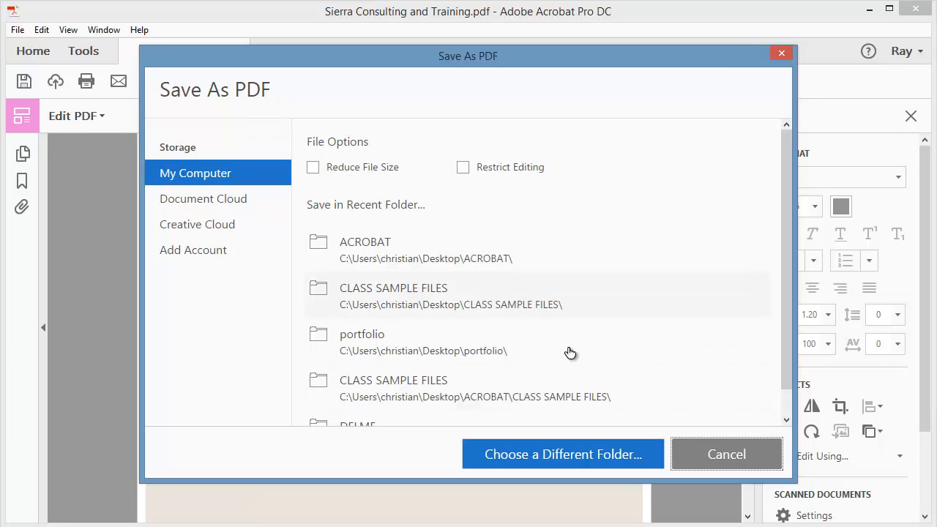
{"action": "left_click", "coordinate": [734, 455]}
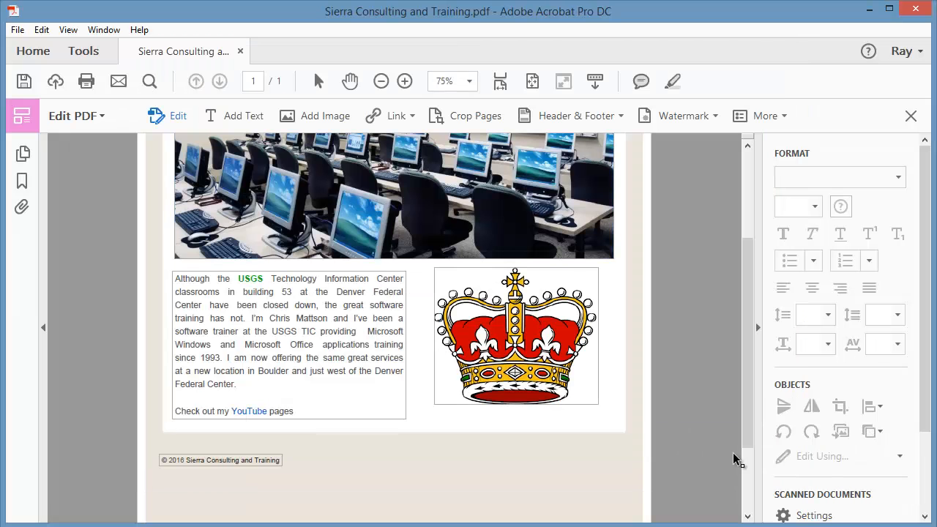